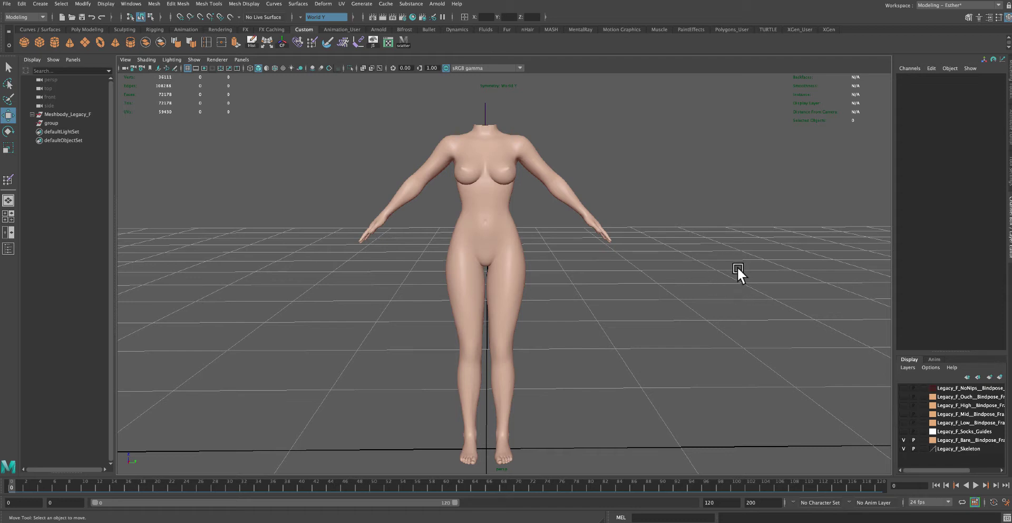
Turn on X-ray joints in the viewport and hide the Legacy_F_Skeleton layer after comparing the body with and without the skeleton
click(149, 59)
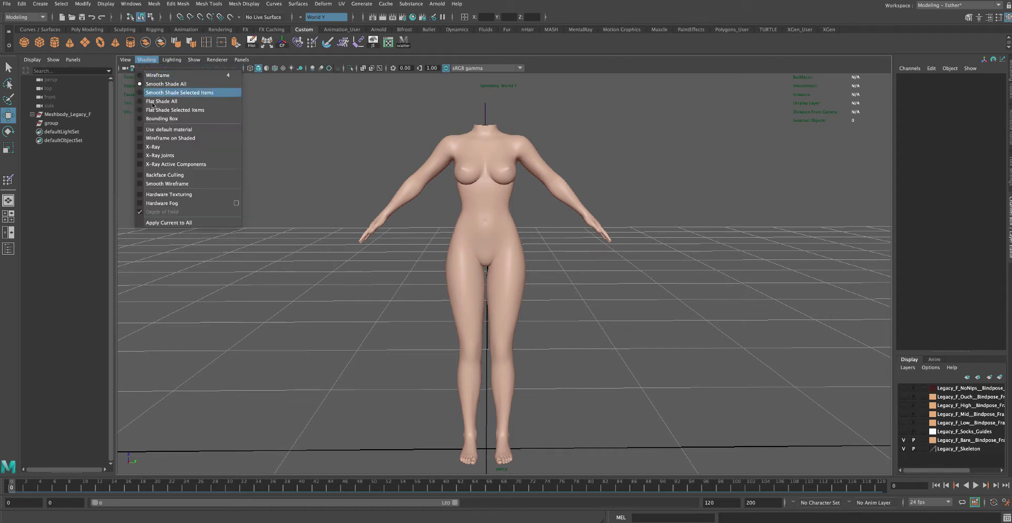
click(139, 156)
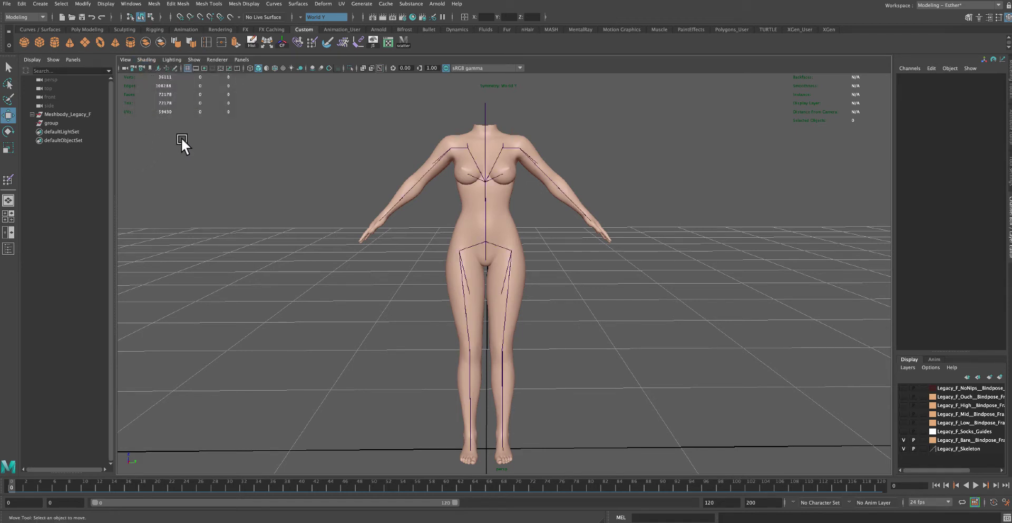
click(904, 448)
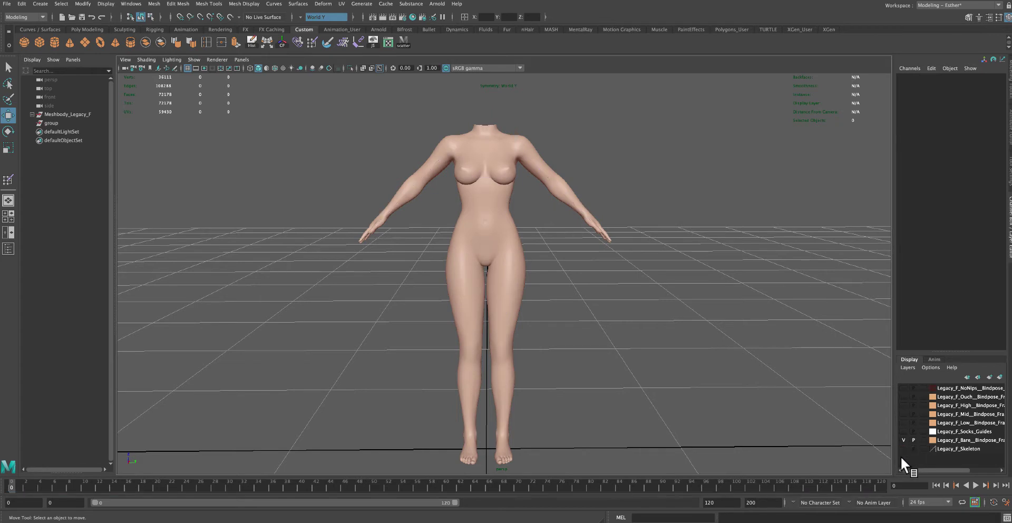
click(903, 446)
click(903, 446)
click(903, 449)
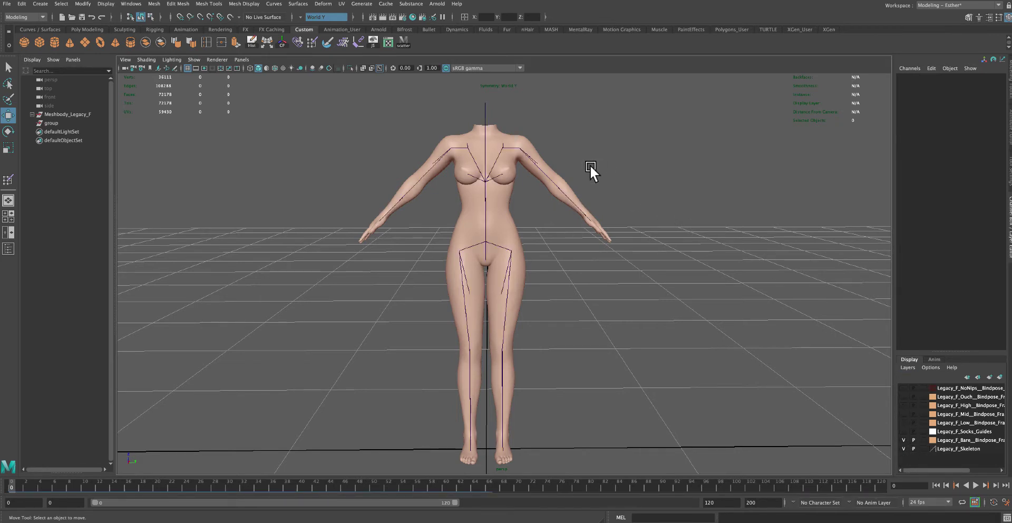
click(904, 448)
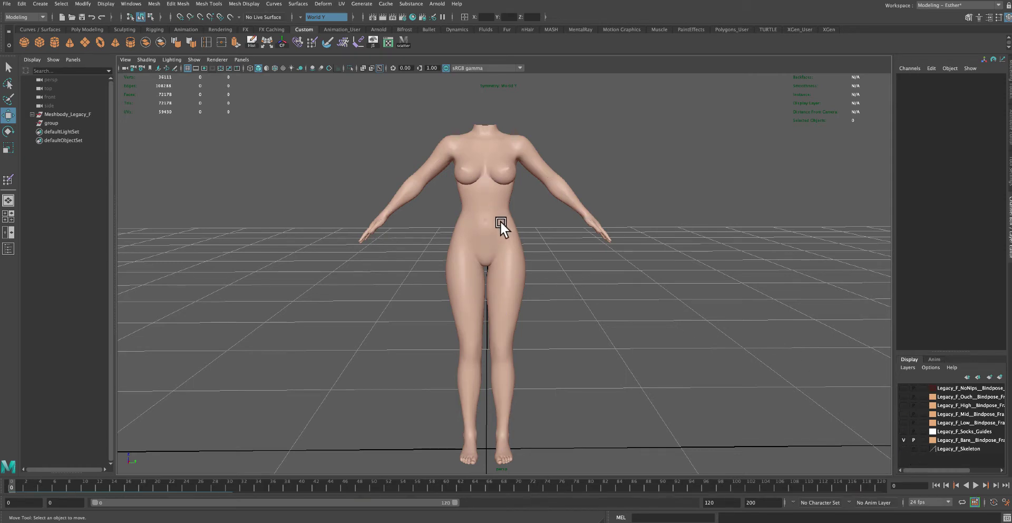
Select the body mesh, start Paint Skin Weights on it and examine the weights of the PELVIS influence
mouse_move(482, 208)
alt+right_down()
mouse_move(566, 274)
mouse_move(482, 245)
mouse_move(496, 236)
mouse_move(467, 228)
alt+right_up()
click(482, 244)
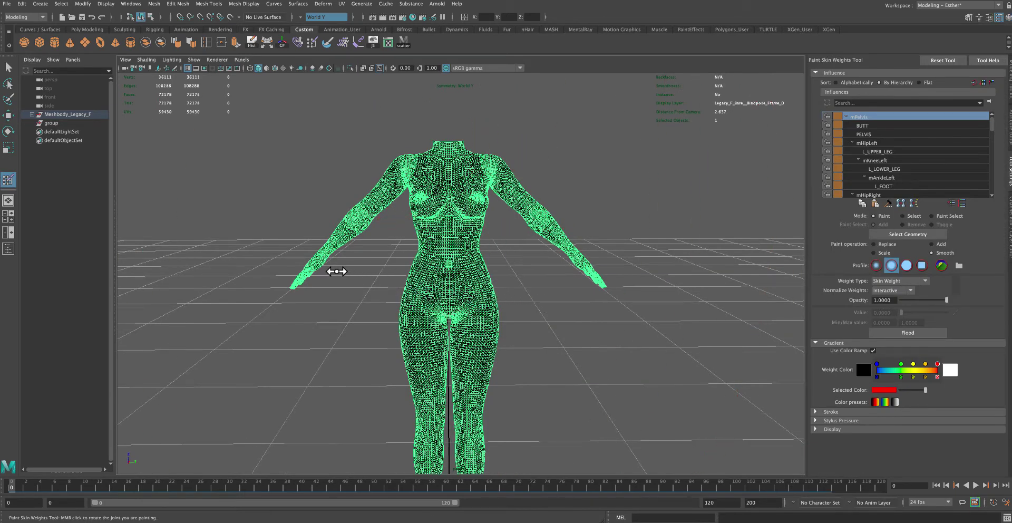
drag(476, 285, 413, 282)
click(865, 134)
scroll(520, 286, up, 5)
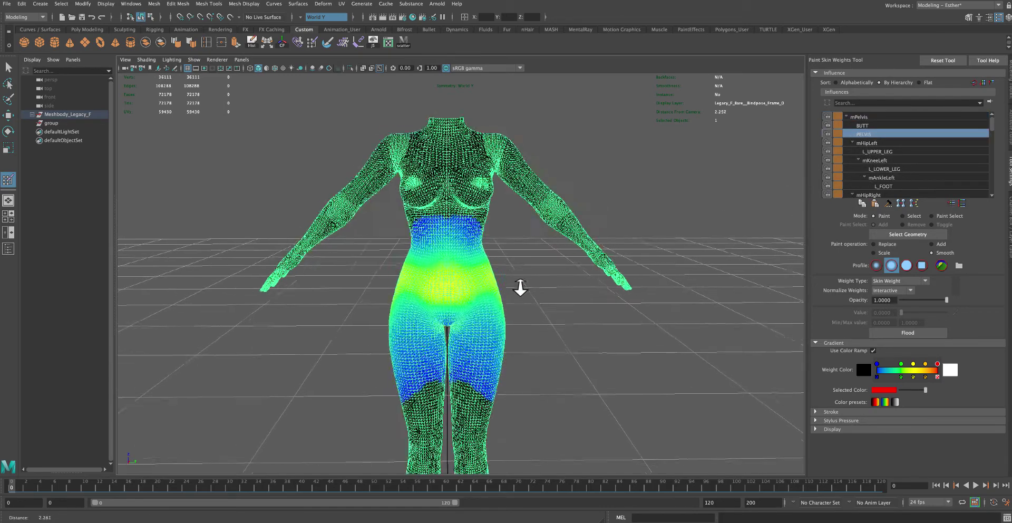
scroll(543, 267, down, 2)
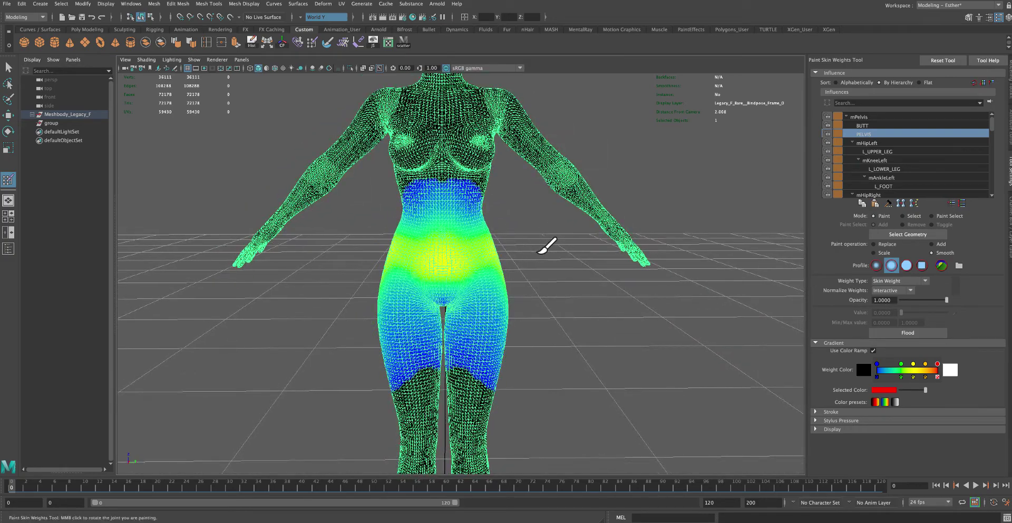
Collapse the mHipLeft and mHipRight branches of the influences and examine the body weights of the mSpine2 joint
click(853, 143)
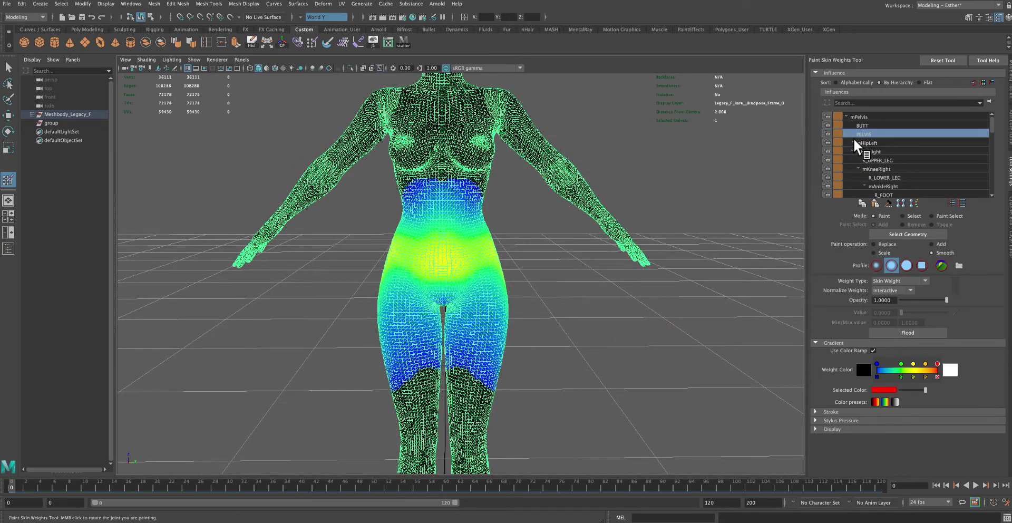
click(853, 152)
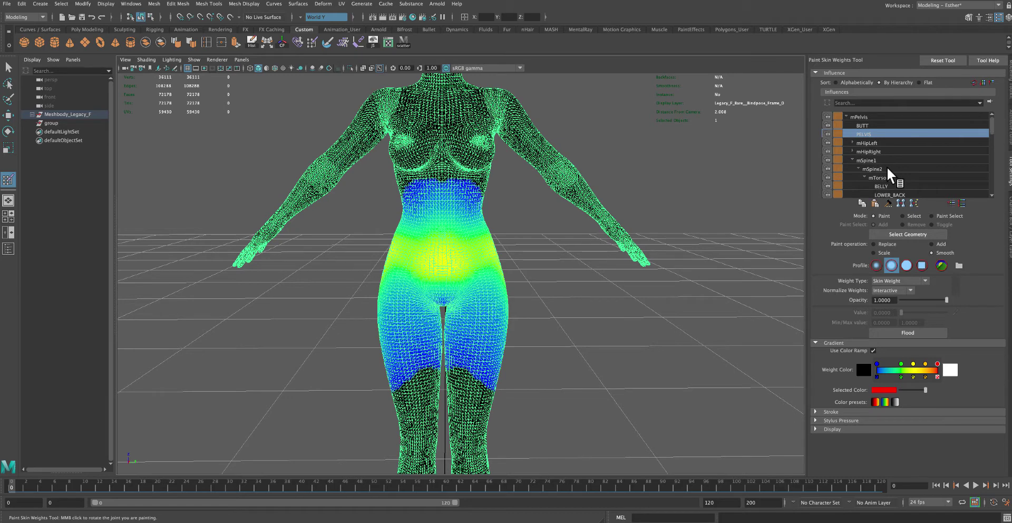
click(893, 169)
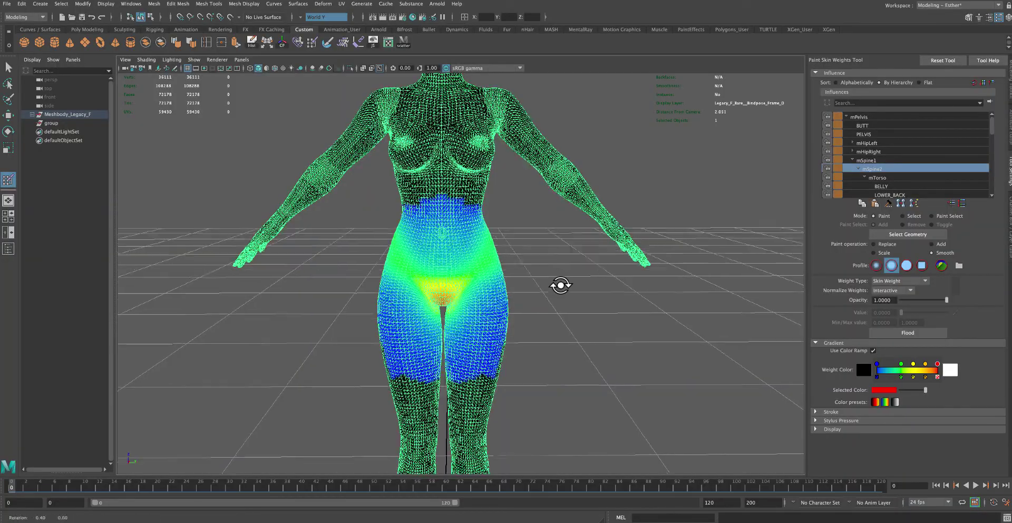
mouse_move(558, 285)
alt+mouse_down()
mouse_move(678, 287)
mouse_move(597, 312)
mouse_move(549, 283)
mouse_move(449, 290)
mouse_move(562, 283)
mouse_move(565, 273)
alt+mouse_up()
mouse_move(565, 273)
alt+right_down()
mouse_move(578, 300)
mouse_move(567, 276)
mouse_move(574, 298)
mouse_move(560, 288)
alt+right_up()
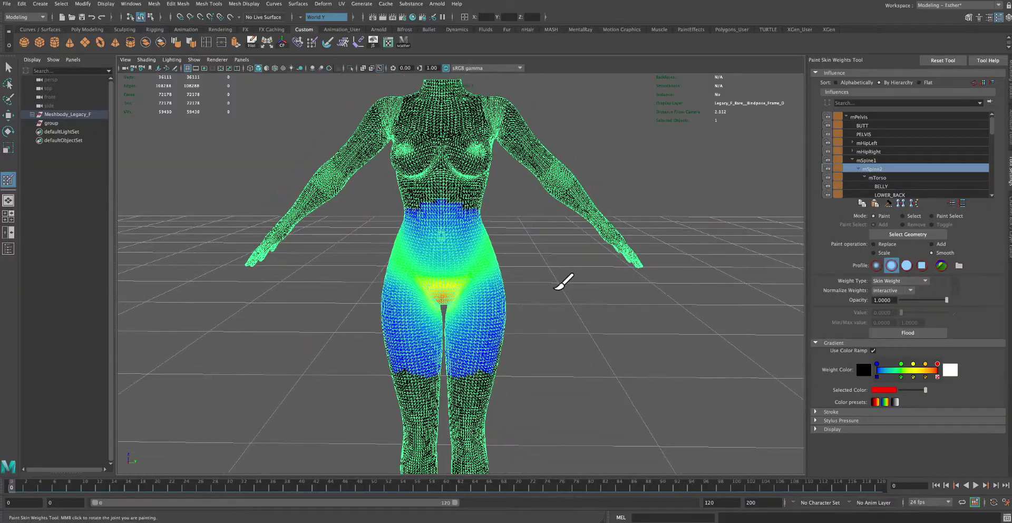
alt+drag(560, 288, 563, 285)
mouse_move(563, 284)
alt+right_down()
mouse_move(562, 301)
mouse_move(533, 283)
mouse_move(542, 267)
alt+right_up()
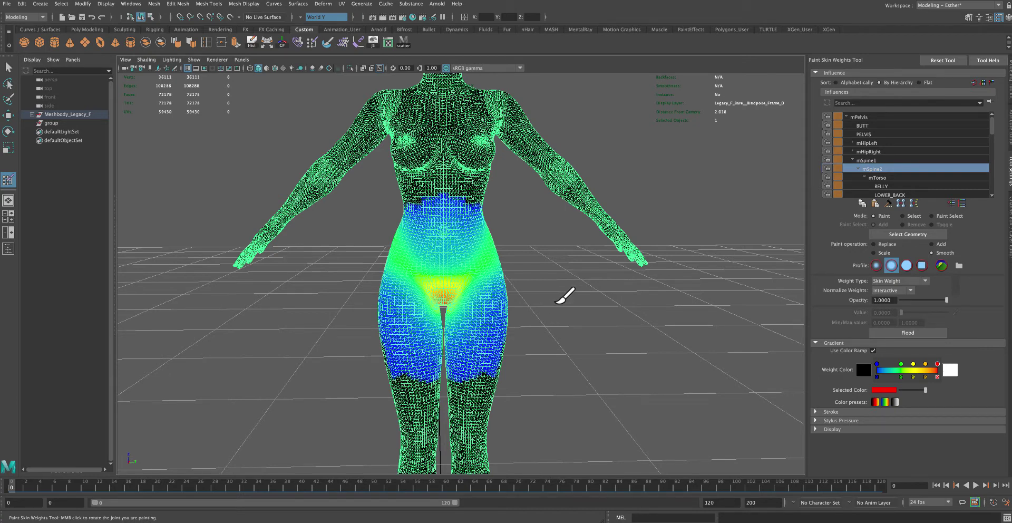
Switch the body mesh to vertex mode and select the vertices weighted to mSpine2, from the waist down to mid-thigh
key(w)
click(631, 460)
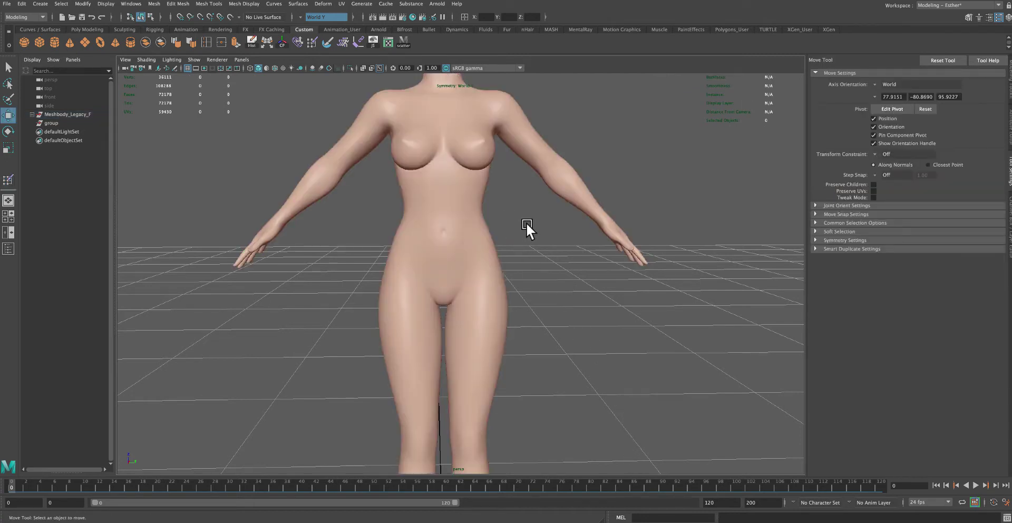
click(462, 239)
right_drag(469, 227, 437, 224)
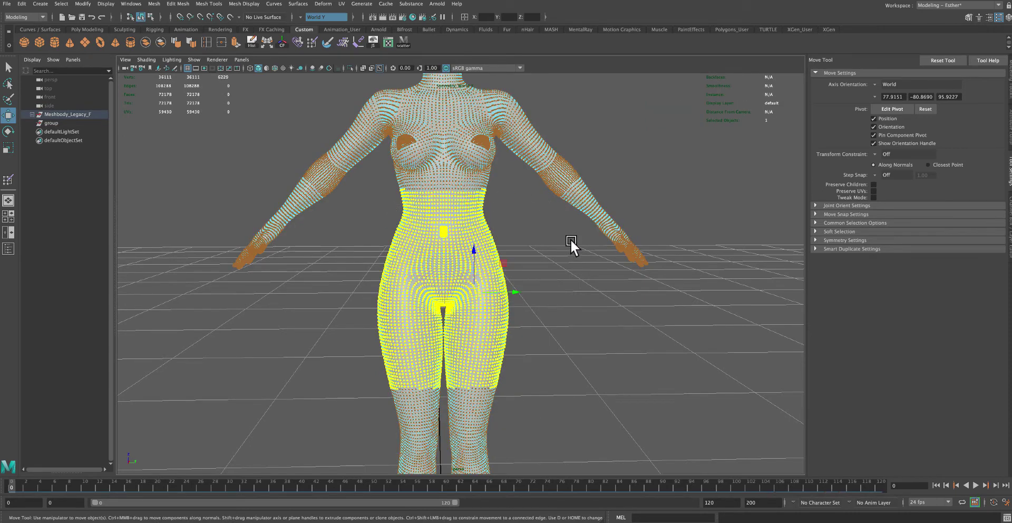
Transfer the selected vertices' weights from mSpine2 to mPelvis with the MEL command "skinPercent -tmw mSpine2 -tmw mPelvis skinCluster6;"
right_drag(457, 208, 428, 191)
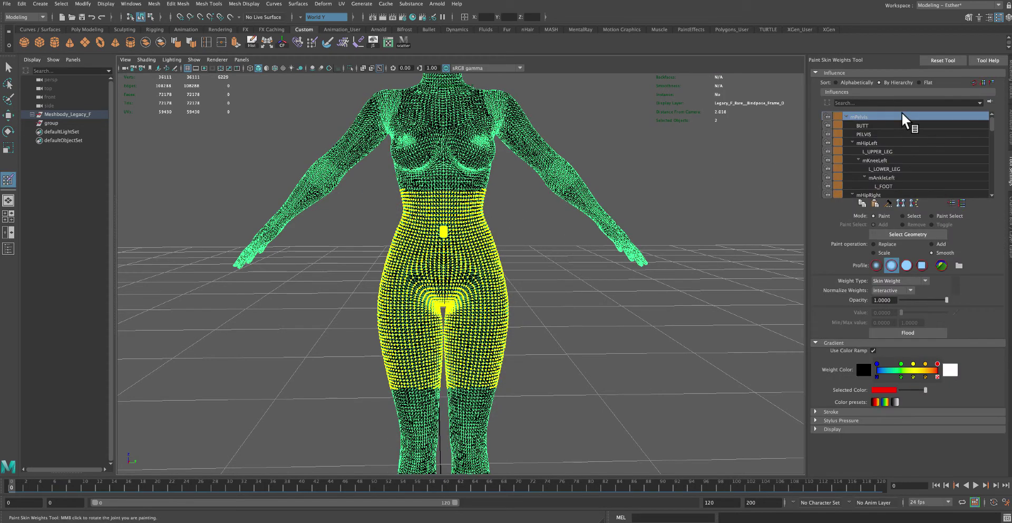
click(852, 142)
click(852, 152)
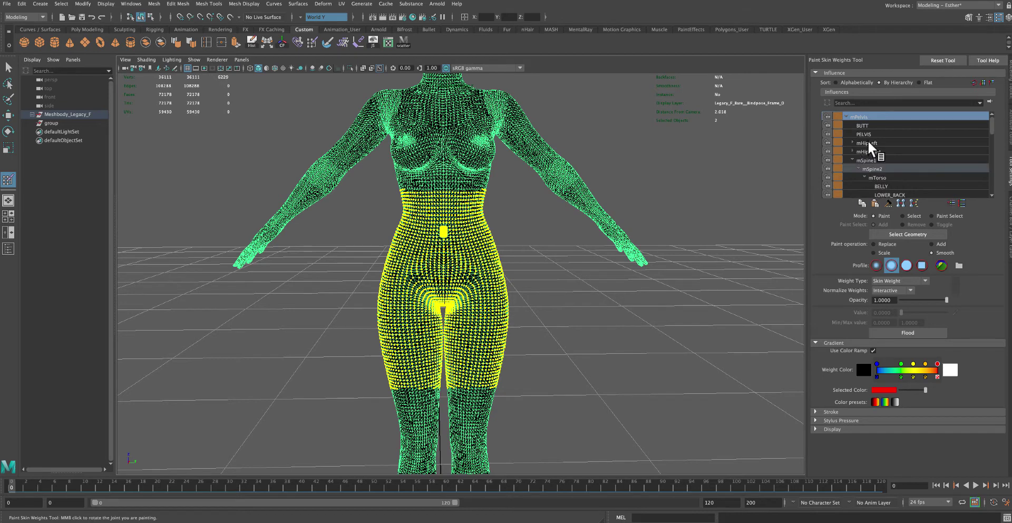
click(908, 169)
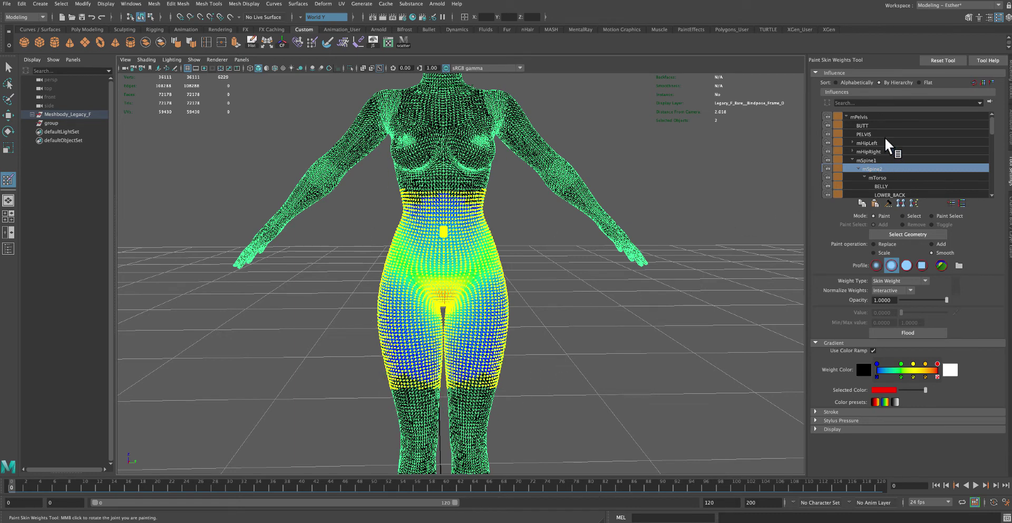
click(876, 117)
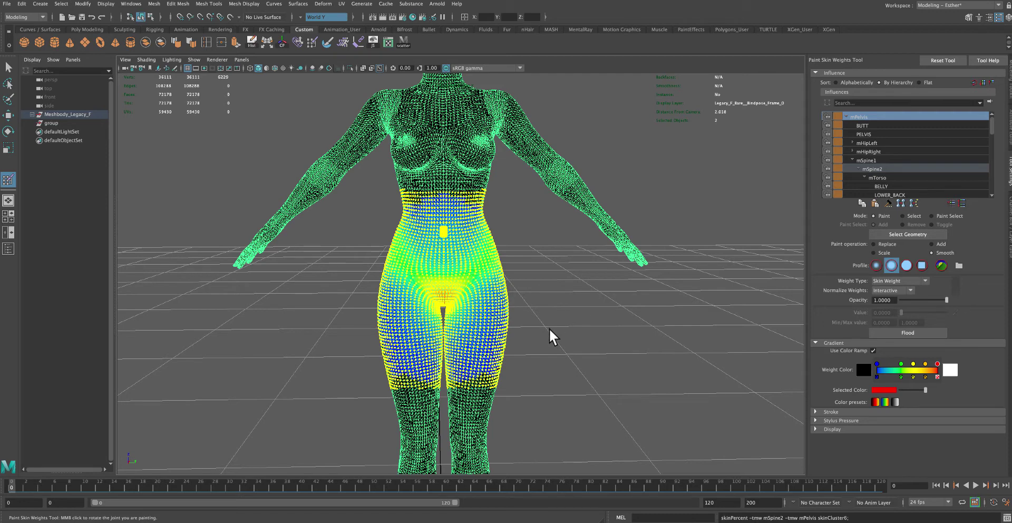
Return the body mesh to object mode, reselect it and display its mPelvis weights with Paint Skin Weights
click(8, 115)
right_click(479, 214)
right_drag(485, 215, 519, 204)
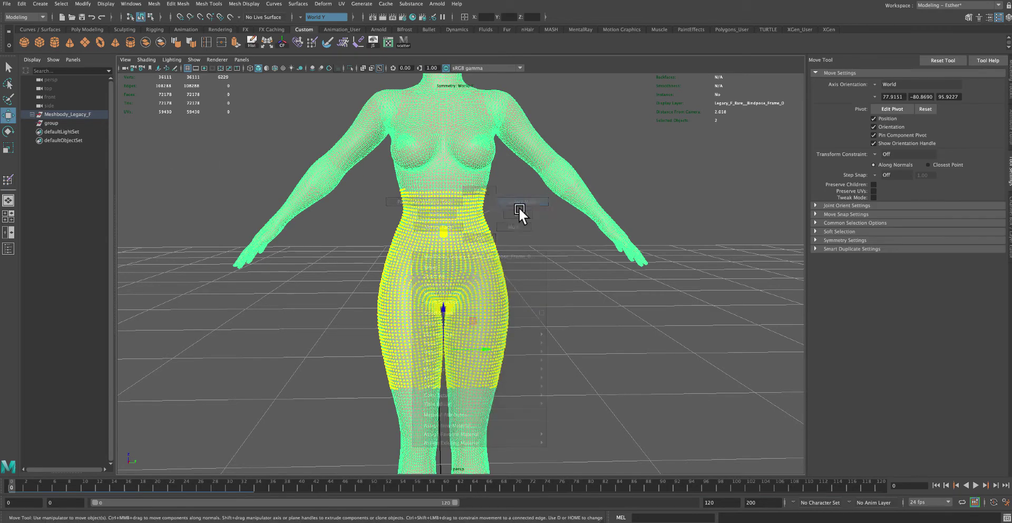
click(519, 207)
click(471, 212)
mouse_move(480, 247)
right_down()
mouse_move(459, 231)
mouse_move(522, 231)
right_up()
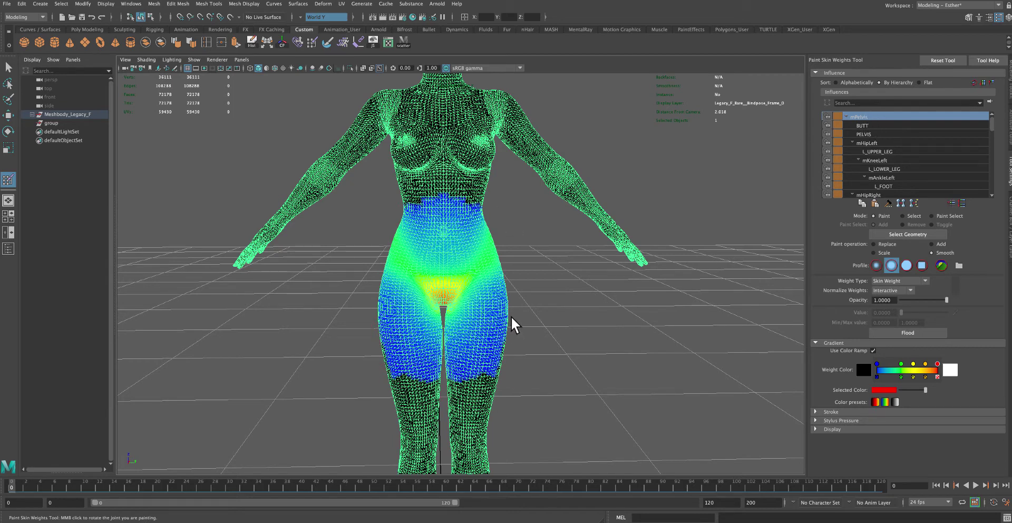
Collapse the mHipLeft and mHipRight branches and check the mSpine2 joint for remaining skin weights
click(853, 142)
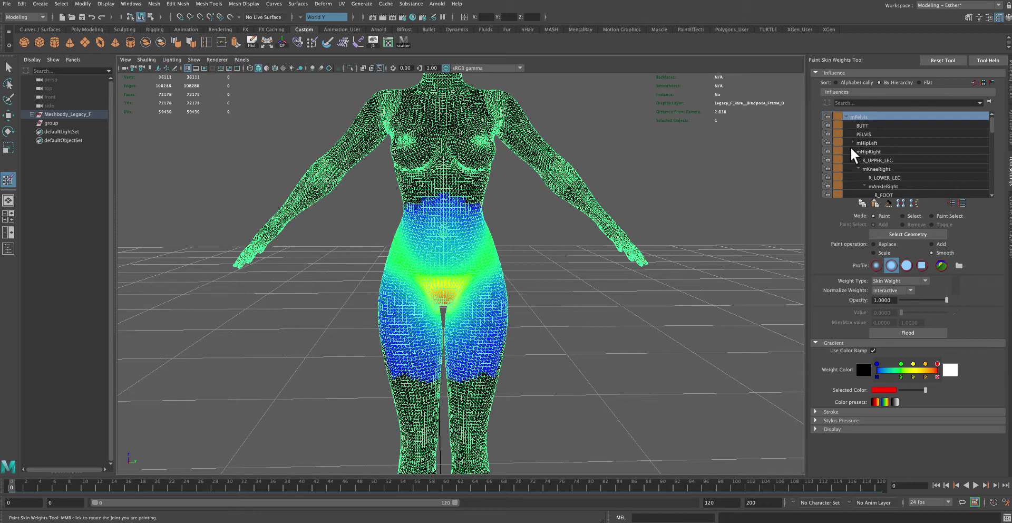
click(853, 151)
click(876, 168)
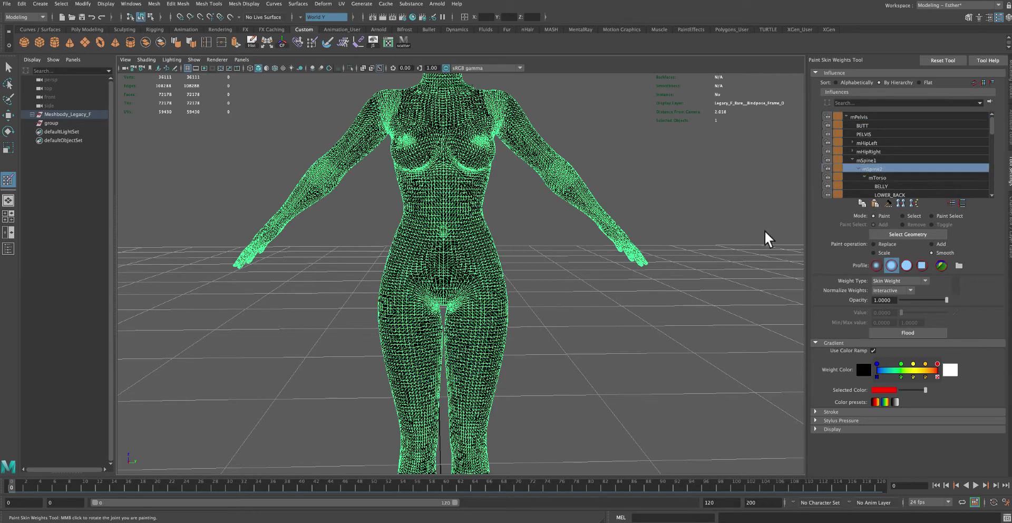